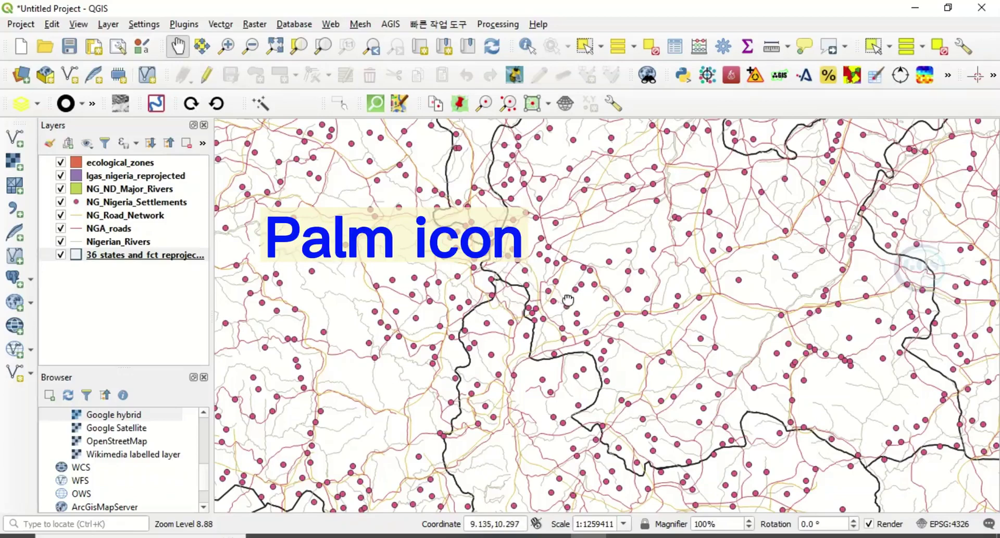
Pan the map left and right across neighbouring settlements, rivers and state boundaries.
drag(566, 300, 474, 277)
drag(610, 271, 680, 261)
drag(459, 272, 538, 241)
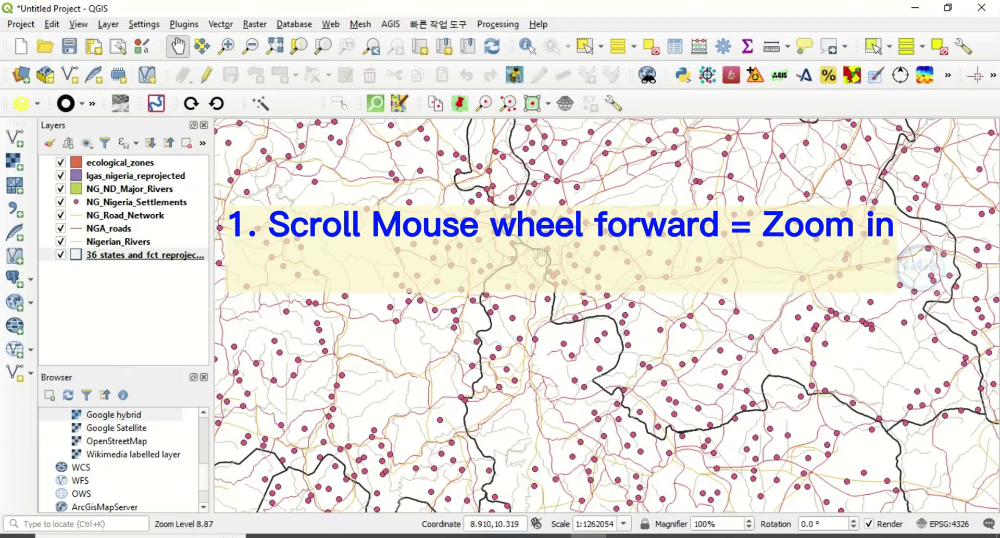
Zoom in and out with the mouse wheel, ending at about 1:5111277 over Nigeria.
scroll(541, 255, up, 1)
scroll(541, 256, up, 3)
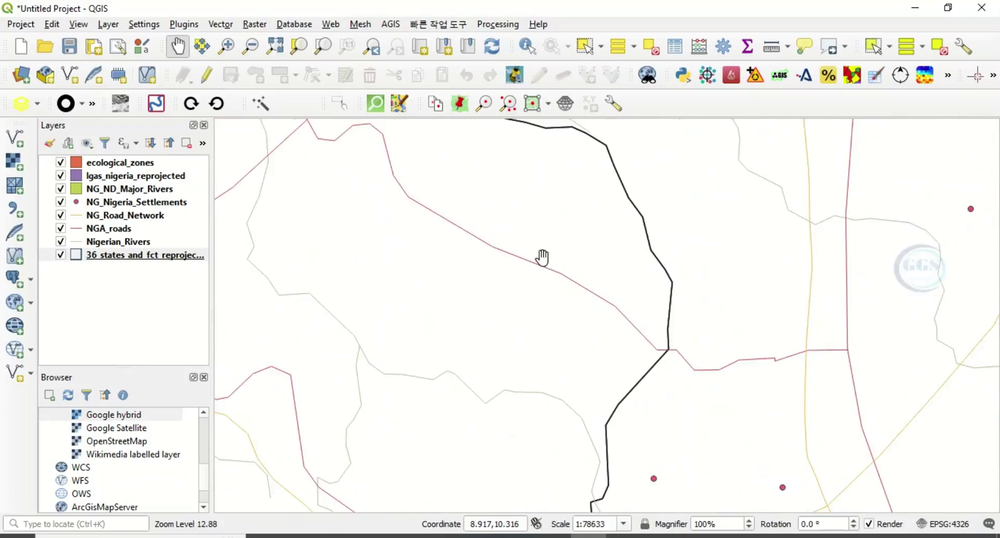
scroll(541, 256, up, 3)
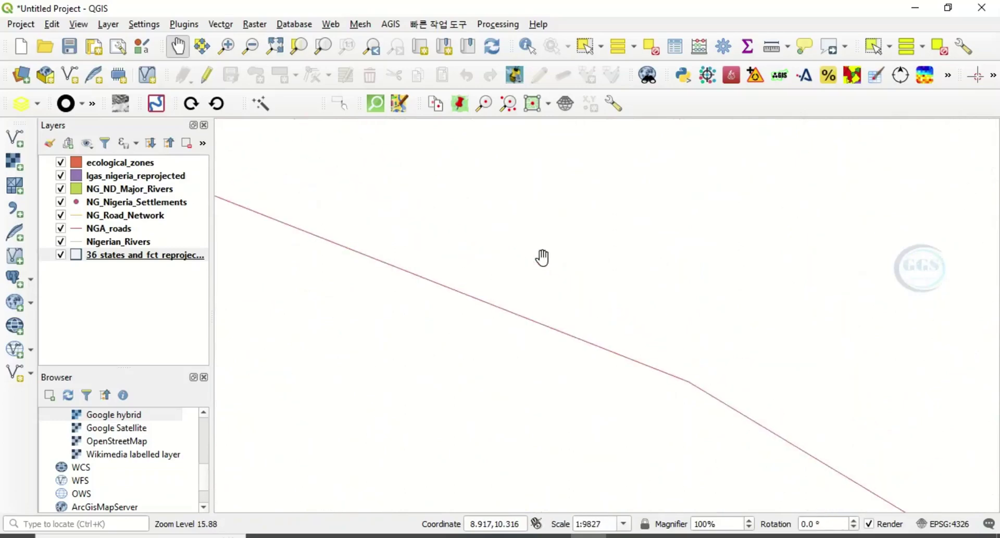
scroll(542, 256, down, 1)
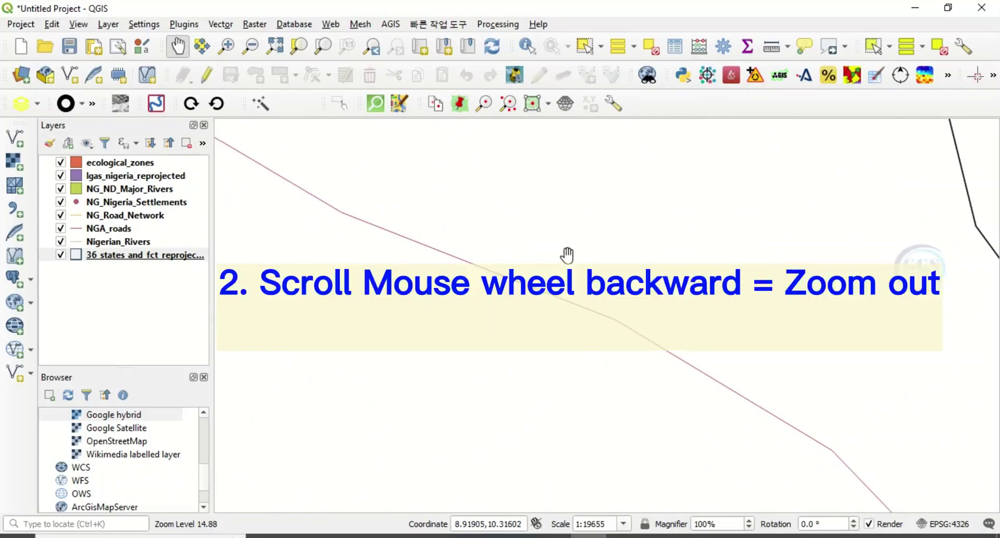
scroll(571, 246, down, 5)
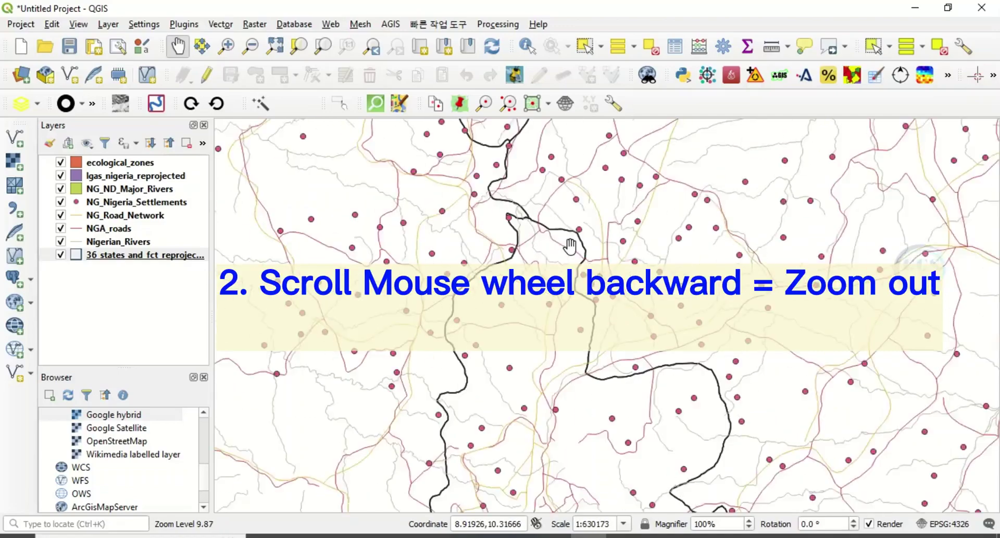
scroll(570, 246, down, 4)
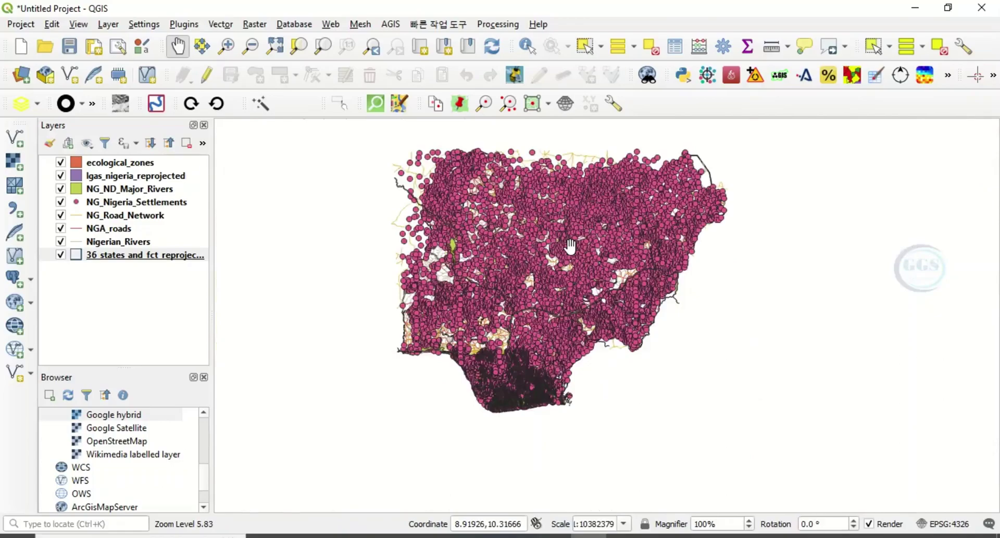
scroll(570, 246, up, 3)
scroll(570, 246, up, 2)
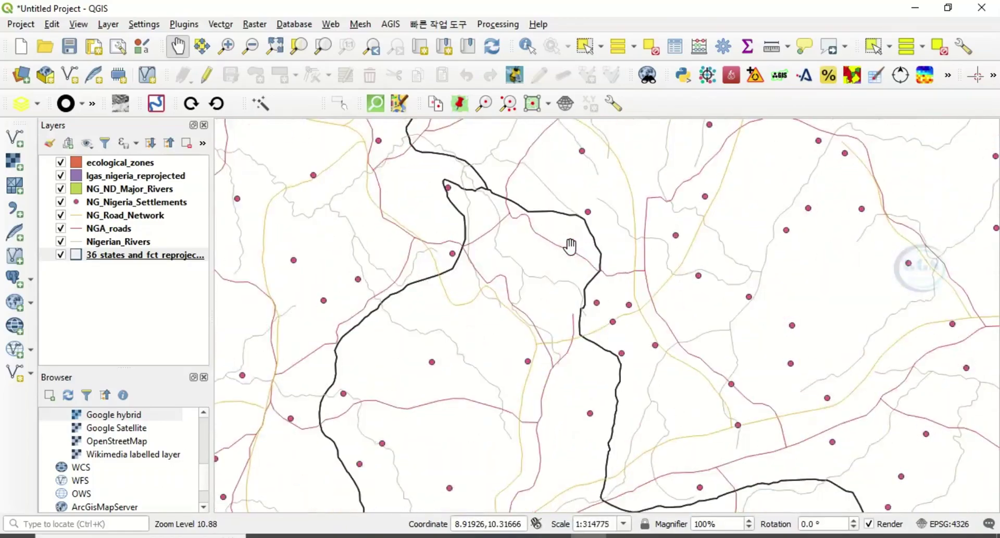
scroll(570, 245, down, 4)
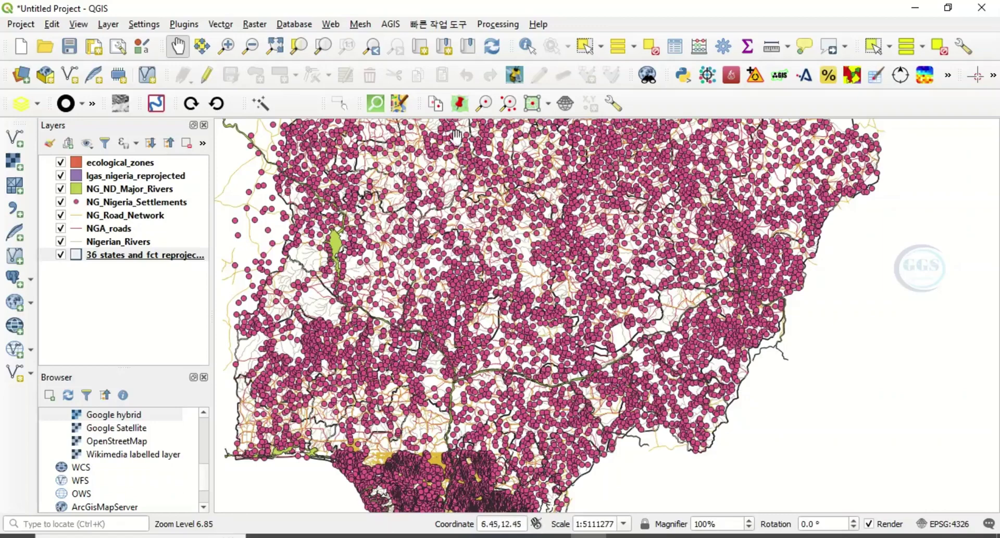
Zoom in on one spot with Zoom In, then out twice with Zoom Out to show all Nigeria at 1:9999179.
click(229, 48)
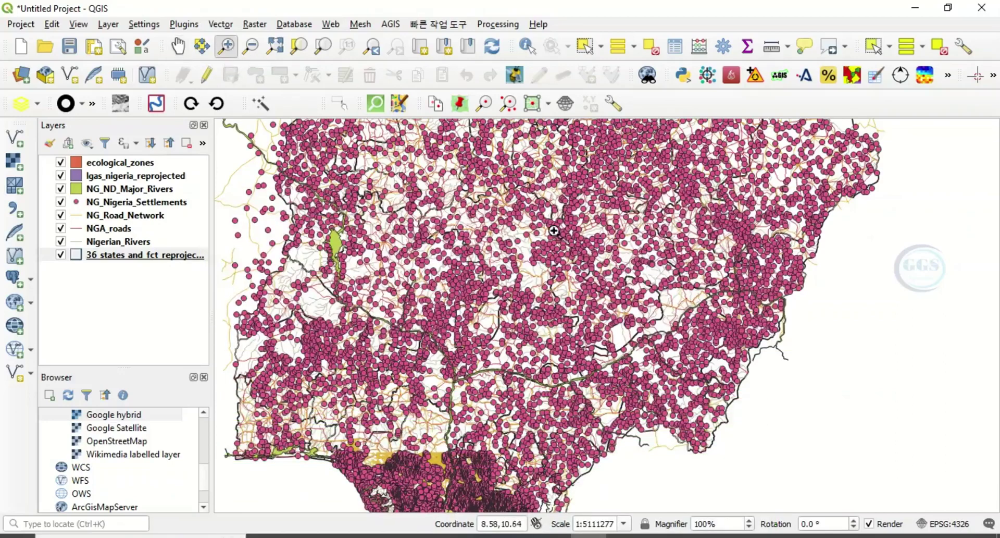
click(502, 233)
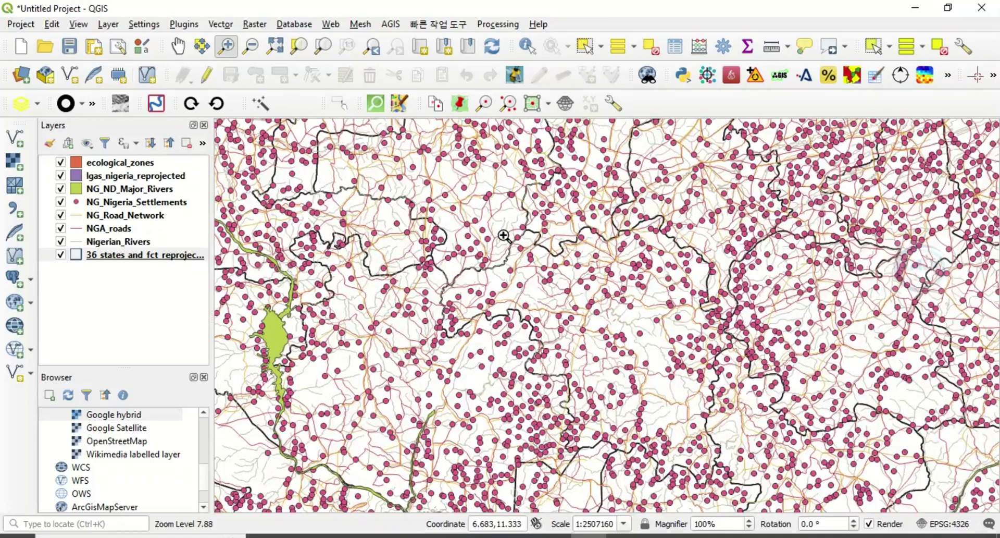
click(251, 48)
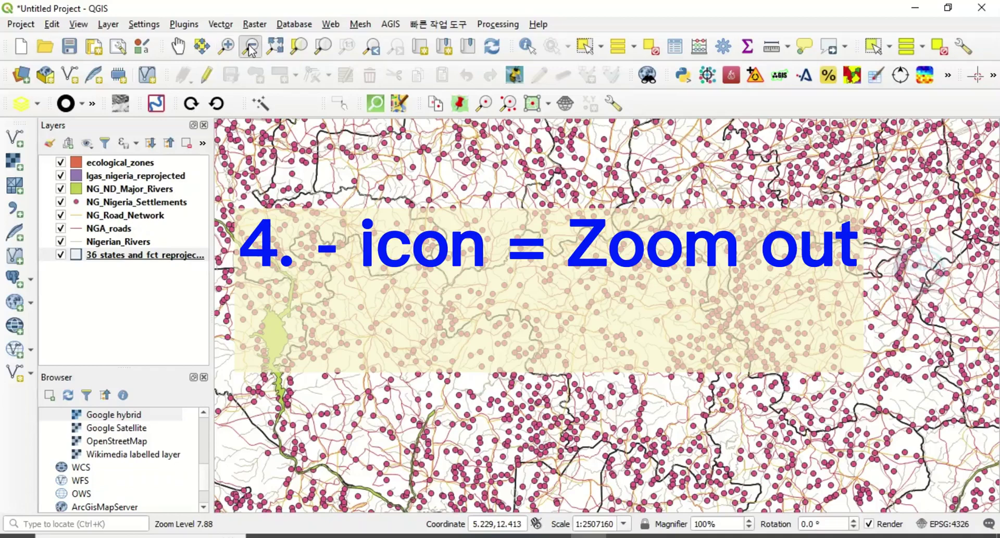
click(624, 304)
click(612, 311)
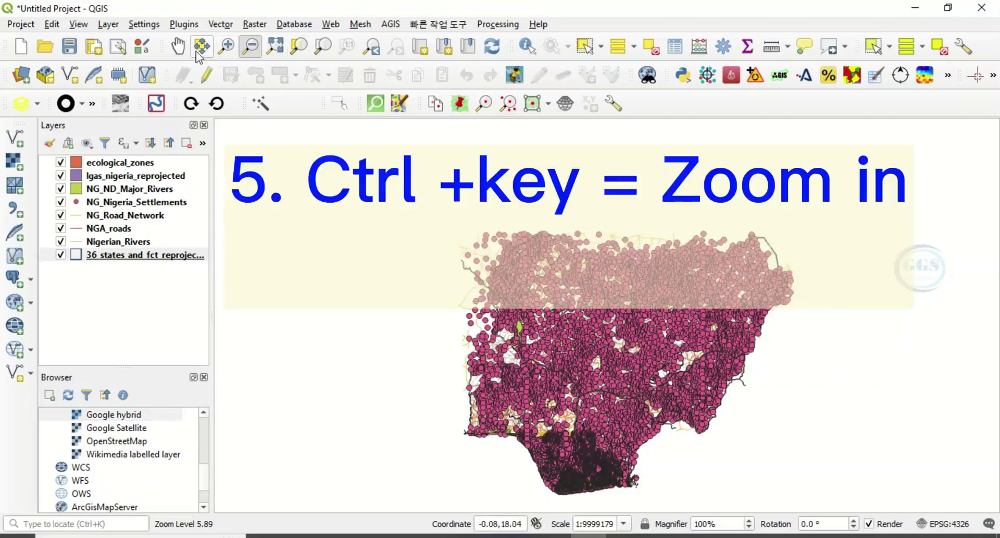
Return to Pan Map and zoom with Ctrl++ and Ctrl+-, ending at about 1:4999589.
click(178, 47)
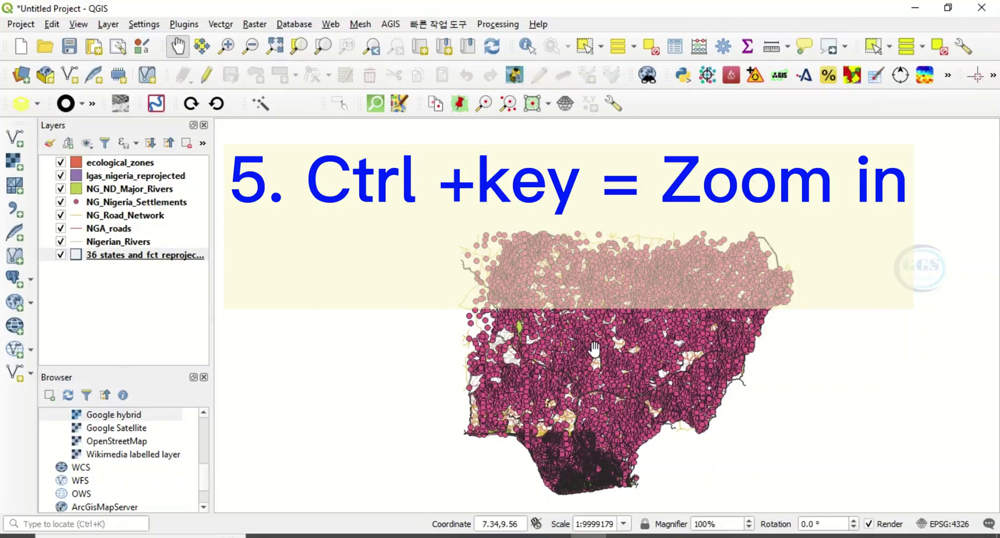
key(ctrl+plus)
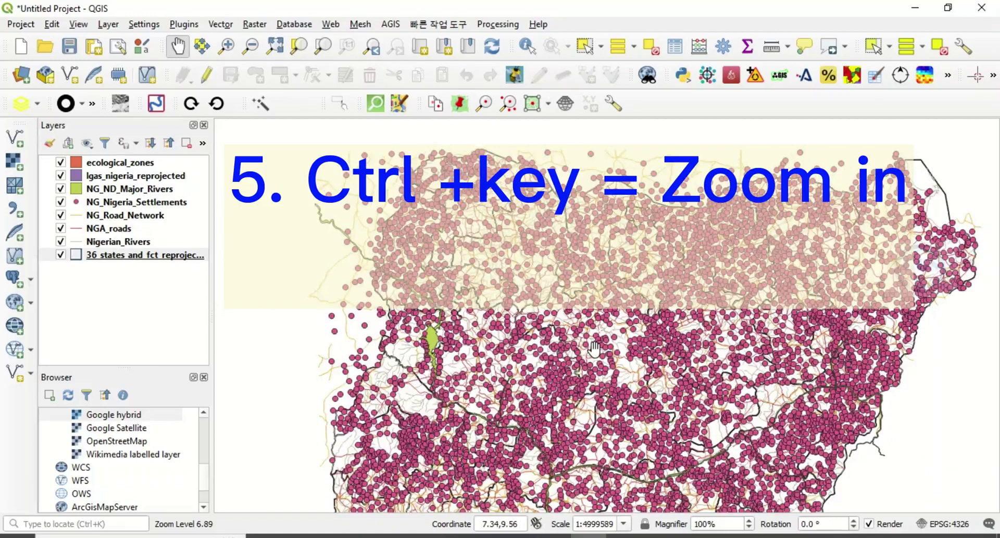
key(ctrl+minus)
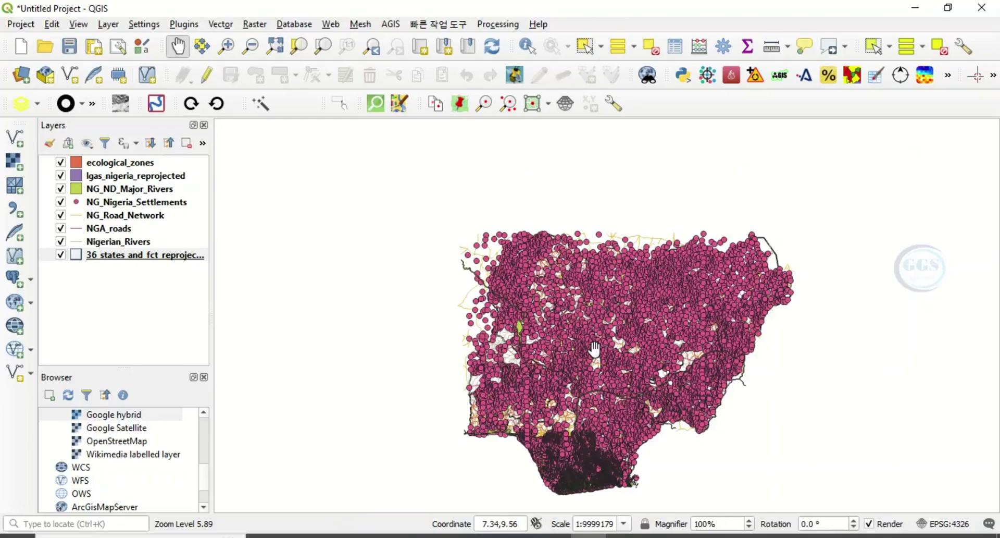
key(ctrl+plus)
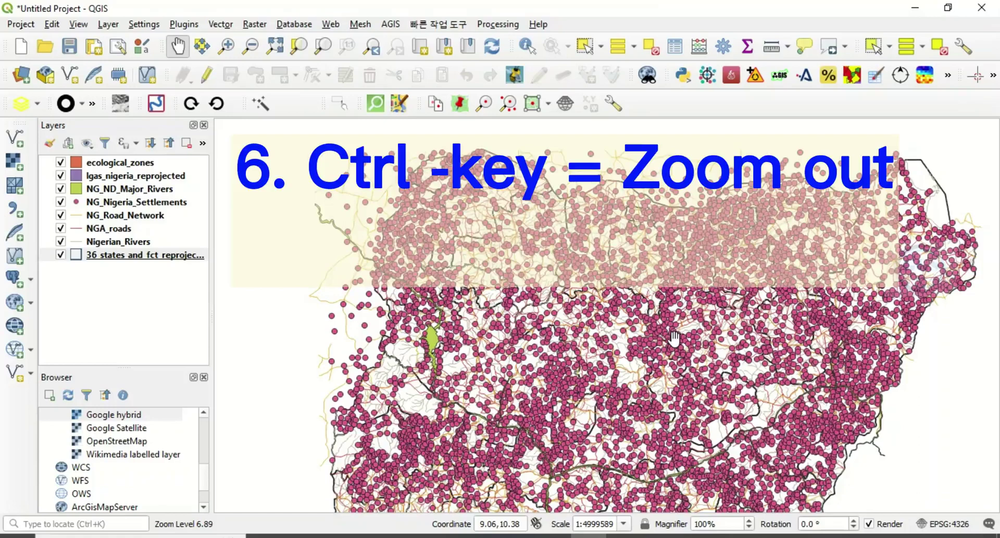
key(ctrl+minus)
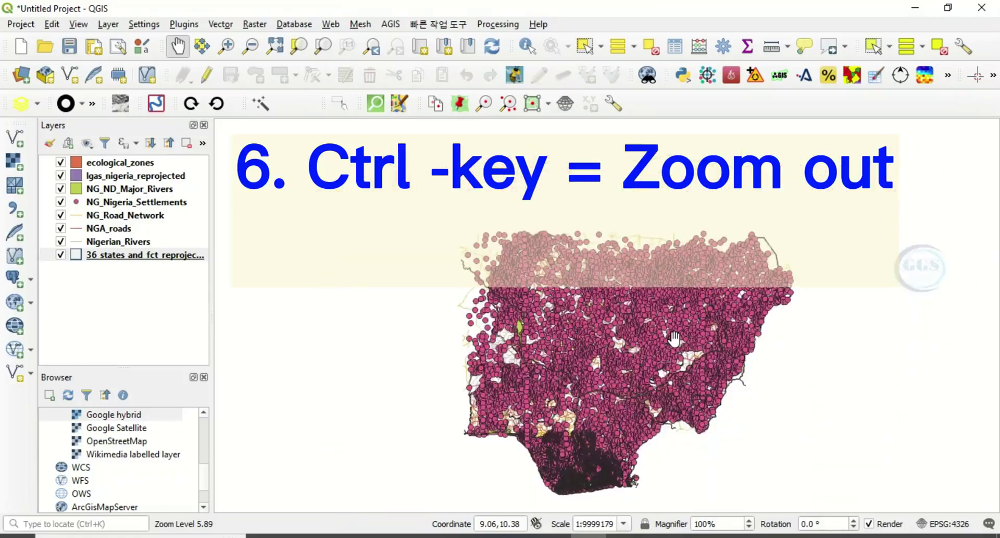
key(ctrl+minus)
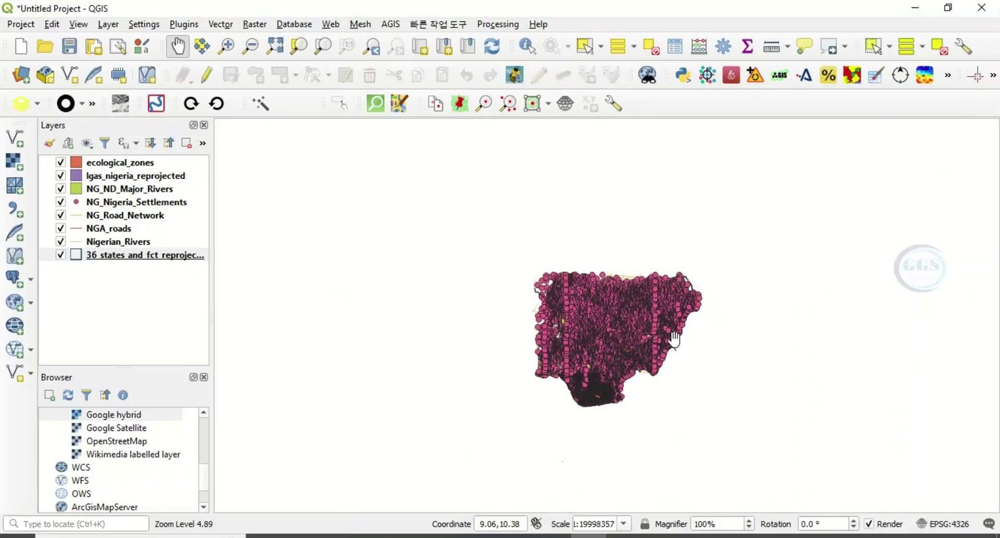
key(ctrl+plus)
key(ctrl+plus)
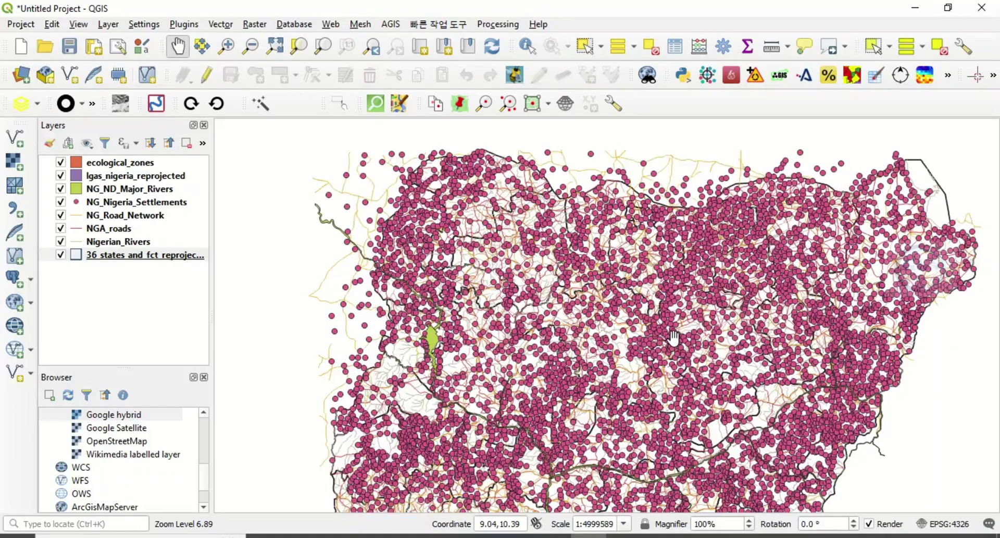
Nudge the map, then Ctrl-scroll in and back out to about 1:5498575 over northern Nigeria.
drag(629, 322, 608, 314)
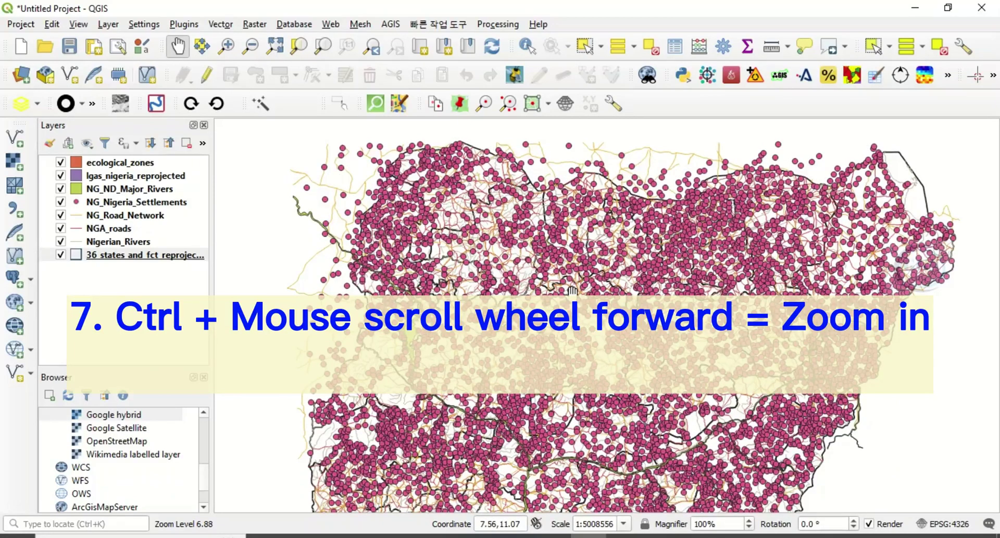
scroll(572, 289, up, 4)
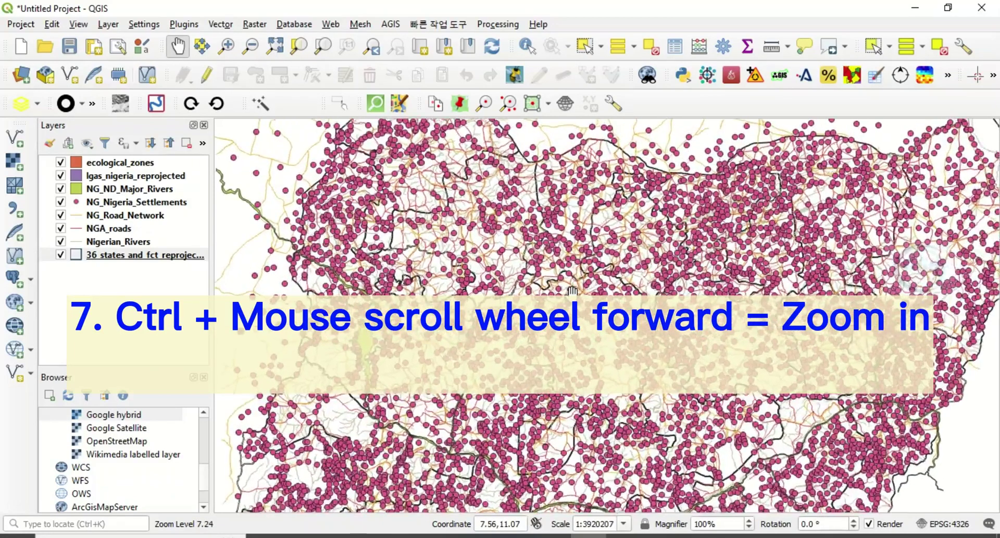
scroll(572, 289, up, 5)
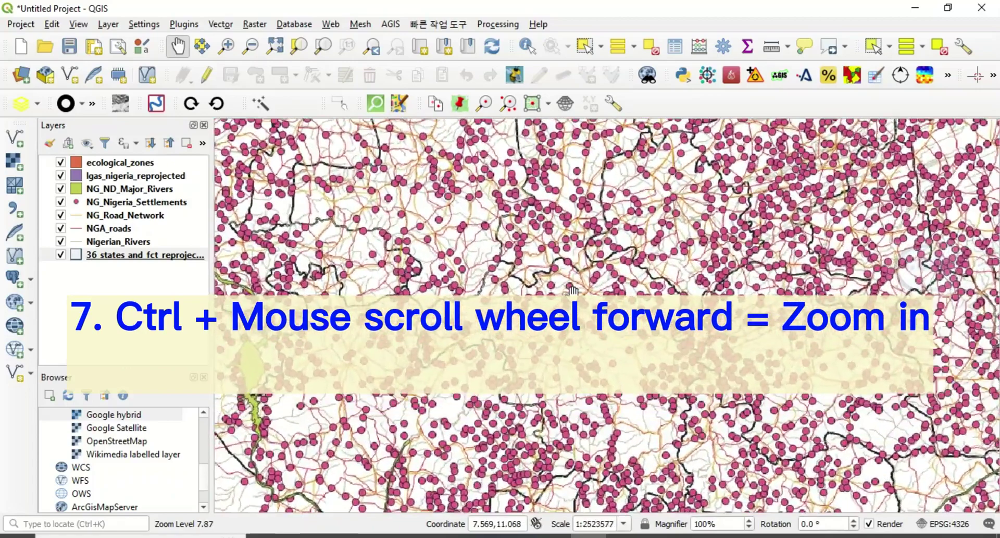
scroll(572, 289, up, 1)
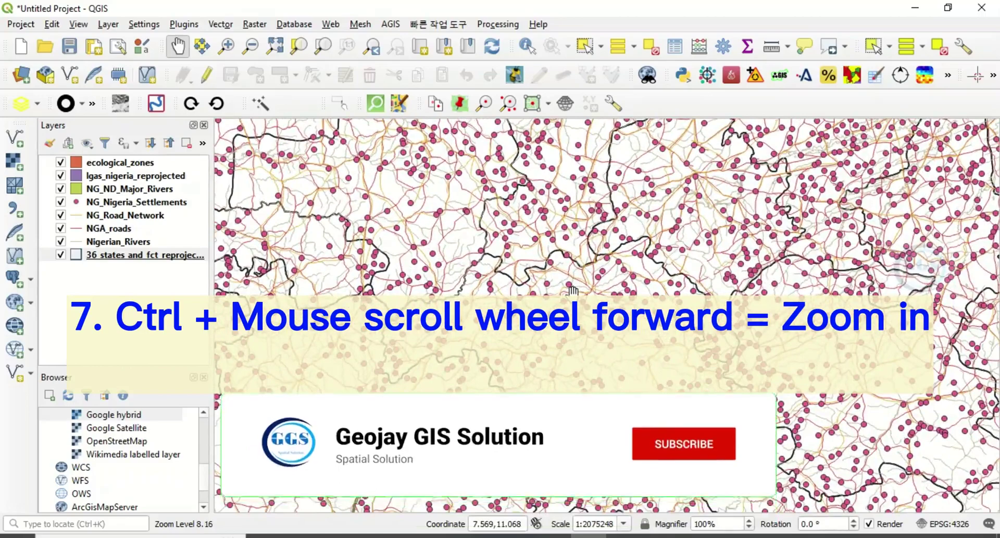
scroll(572, 290, up, 3)
scroll(572, 290, up, 4)
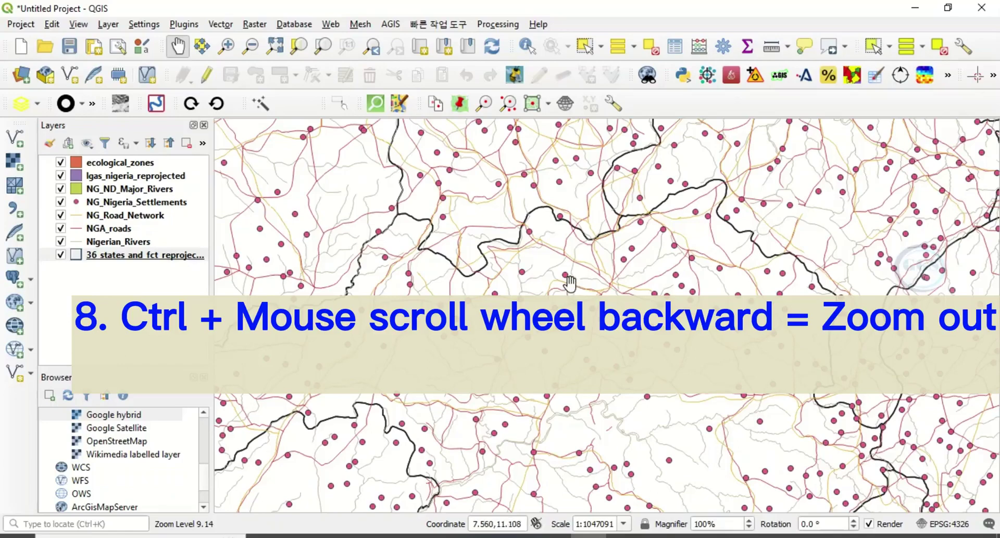
scroll(570, 281, down, 15)
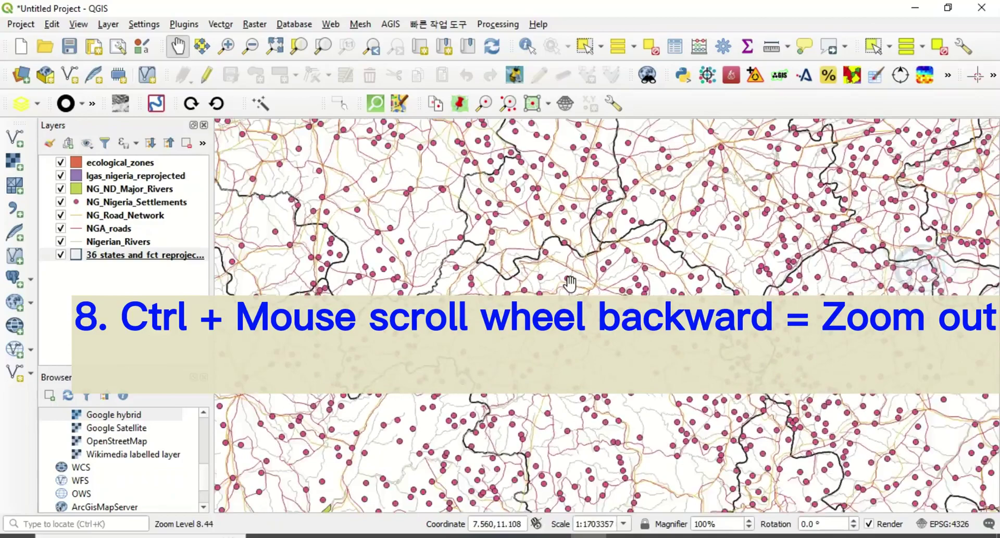
scroll(569, 282, down, 15)
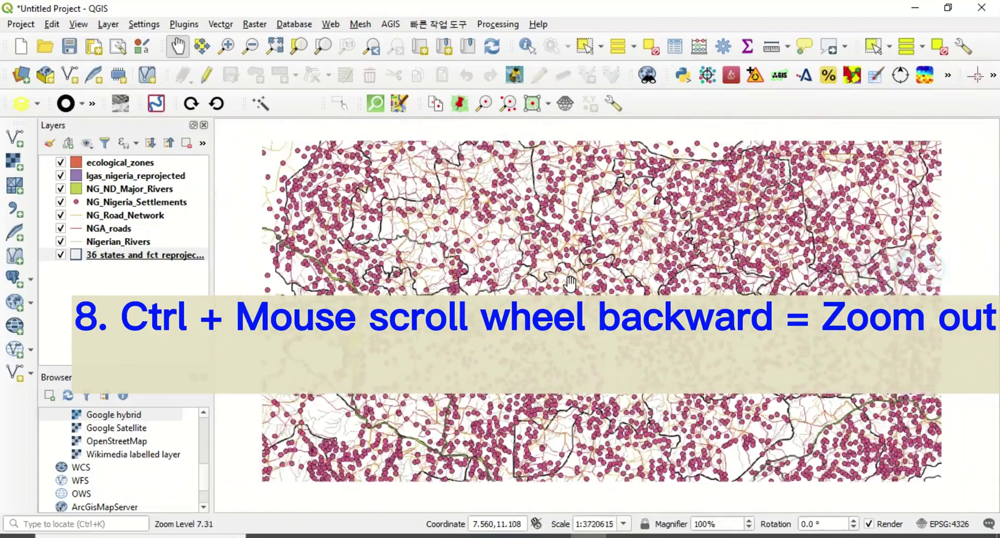
scroll(570, 282, down, 3)
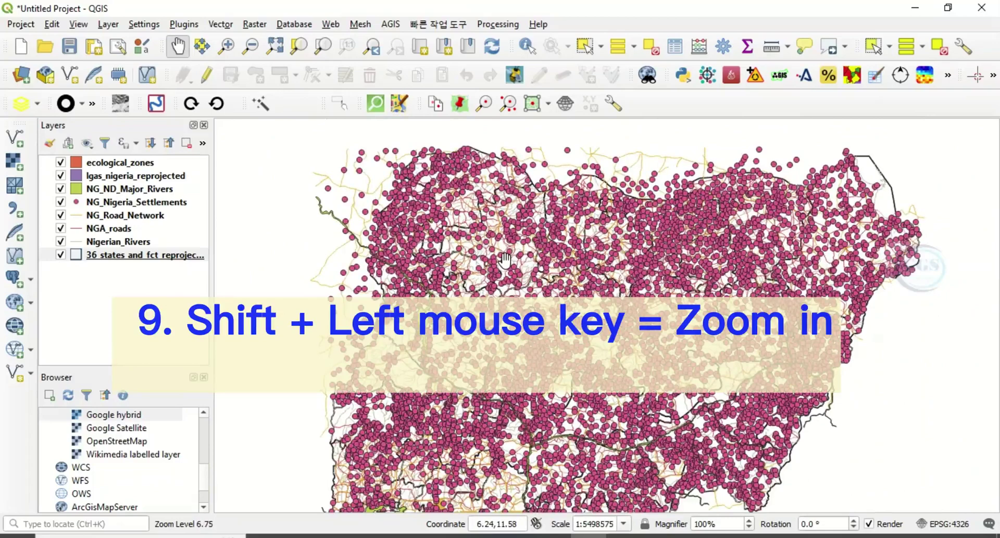
Shift-drag a rectangle around a small area of settlements and roads to zoom into it.
drag(505, 259, 650, 388)
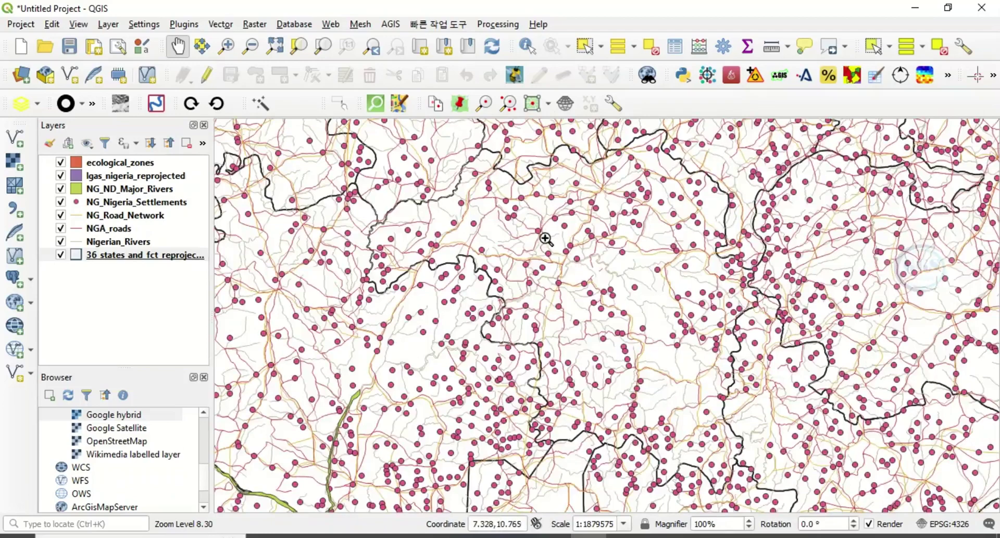
drag(544, 238, 803, 447)
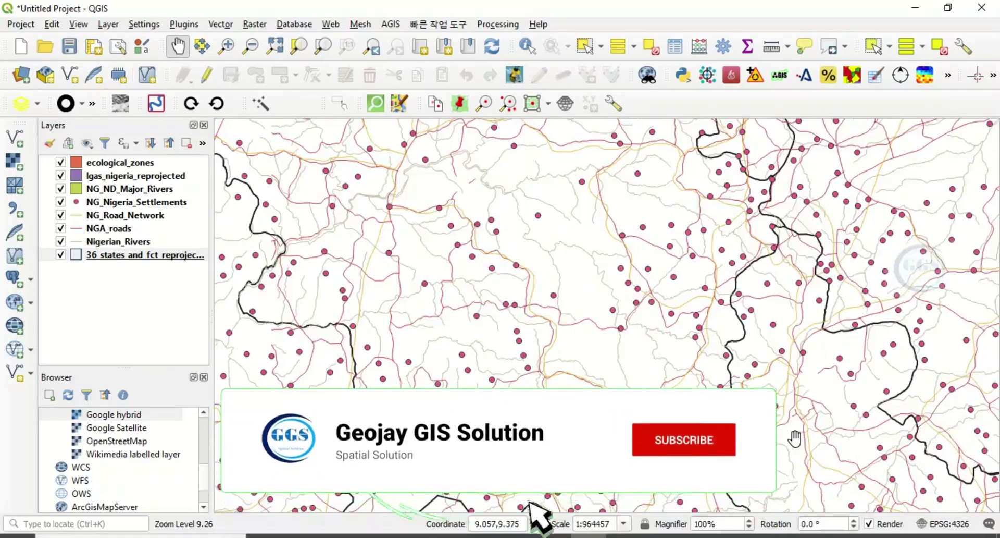